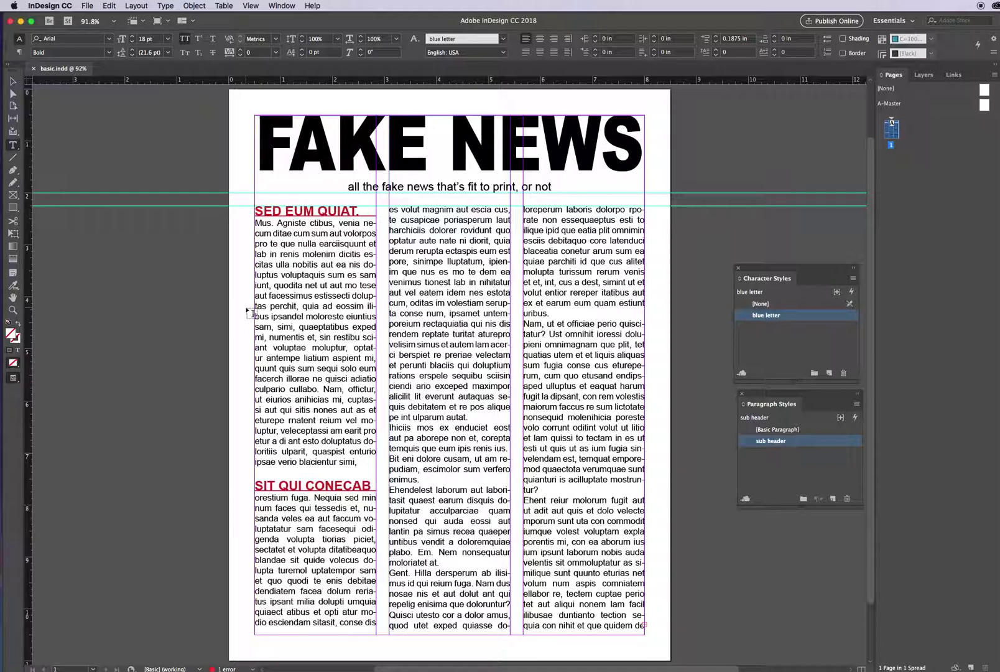
Choose the Rectangle Frame Tool in the Tools panel.
{"action": "left_click", "coordinate": [13, 196]}
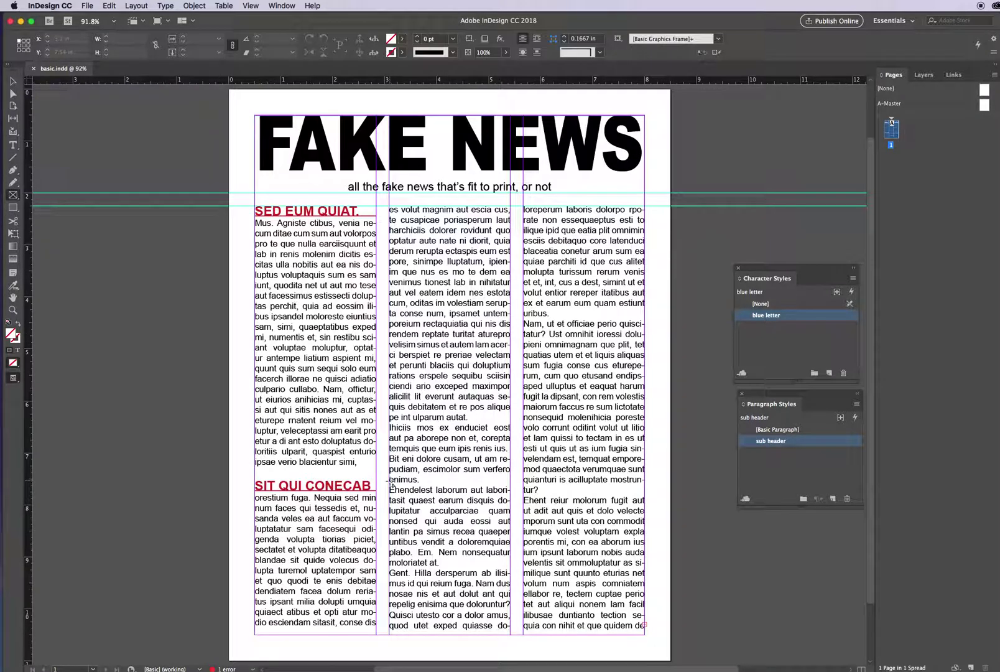
Draw two empty frames: 4.9167 × 2.97 in across the lower columns, 2.3333 × 2.7 in in the left column.
{"action": "left_click_drag", "start_coordinate": [385, 481], "coordinate": [645, 634]}
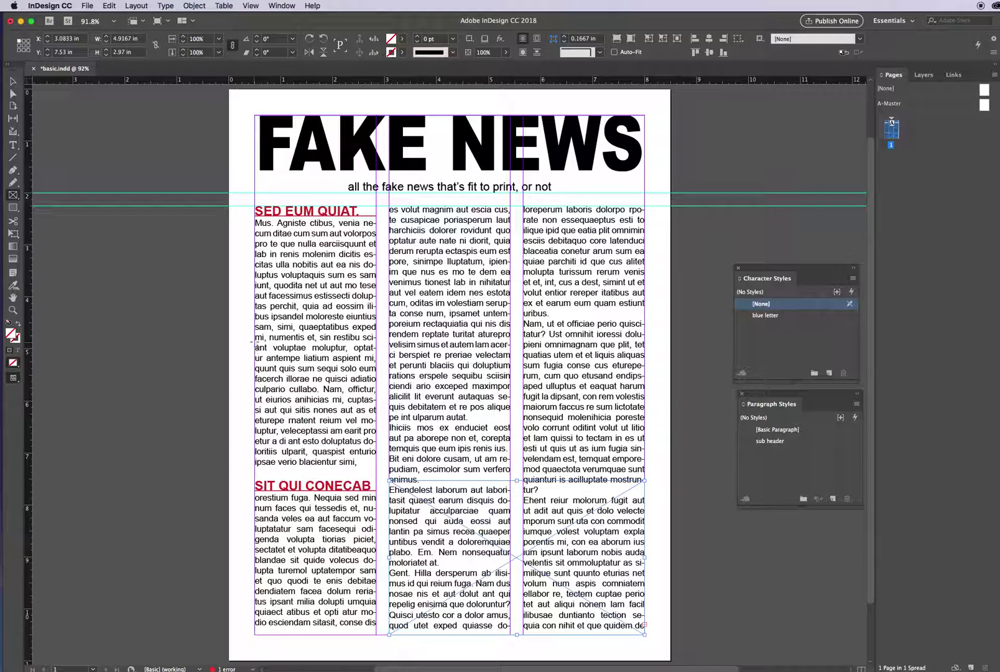
{"action": "left_click_drag", "start_coordinate": [255, 330], "coordinate": [377, 471]}
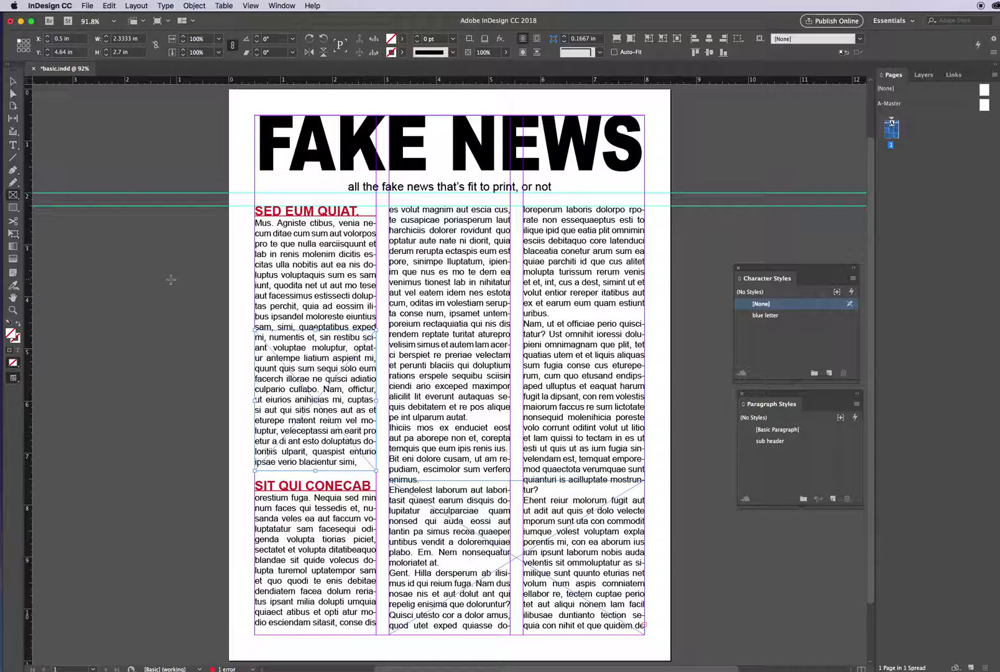
Select the lower frame with the Selection tool.
{"action": "left_click", "coordinate": [11, 83]}
{"action": "left_click", "coordinate": [494, 567]}
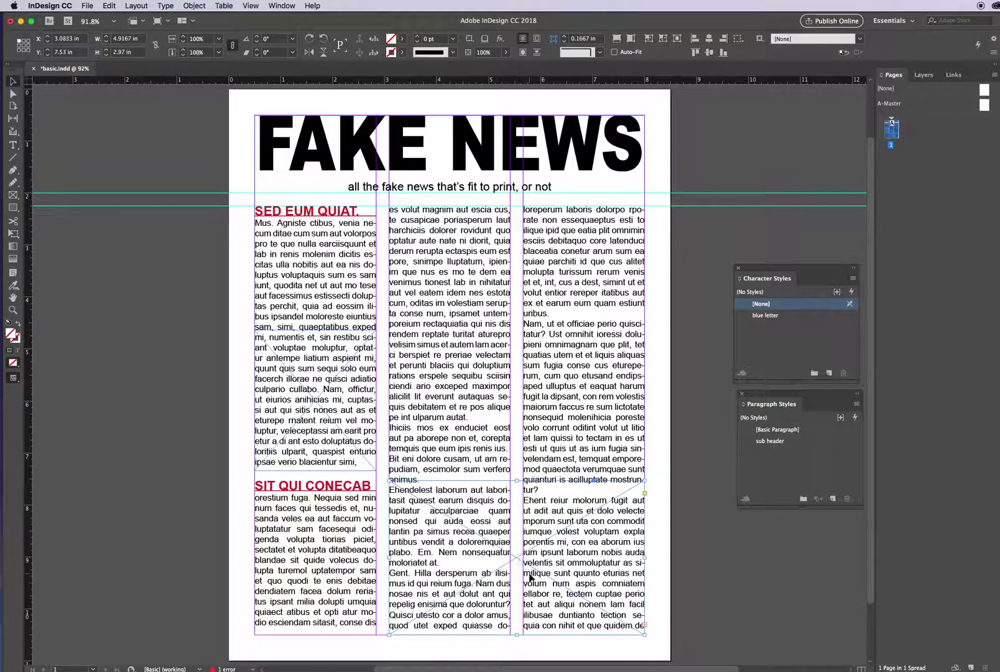
{"action": "left_click", "coordinate": [86, 5]}
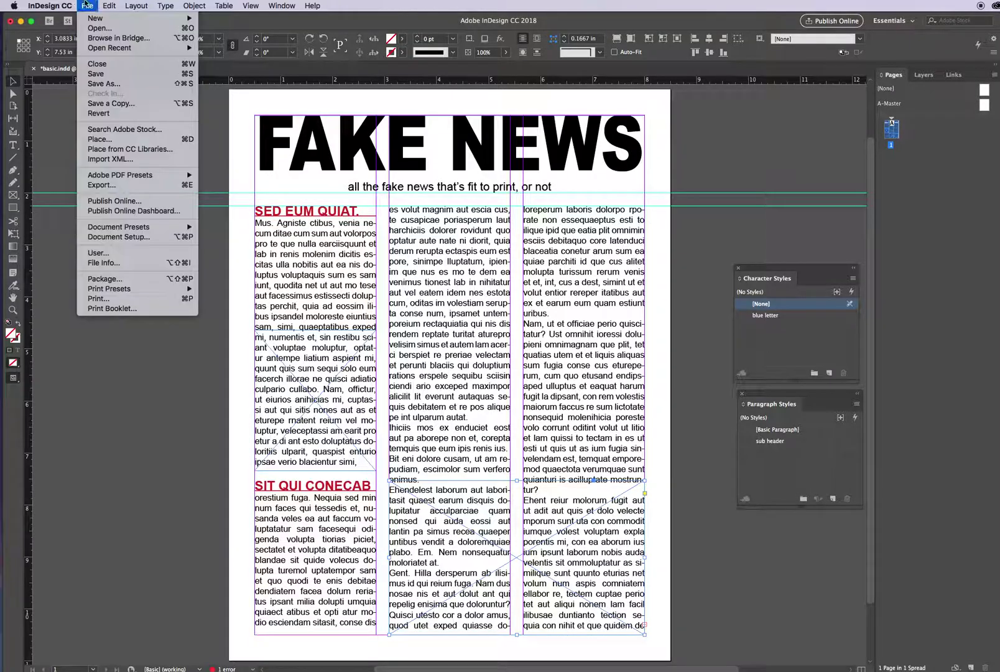
Place breakfast-foods-12-2011.jpg, the blackberry photo, into the lower frame.
{"action": "left_click", "coordinate": [101, 141]}
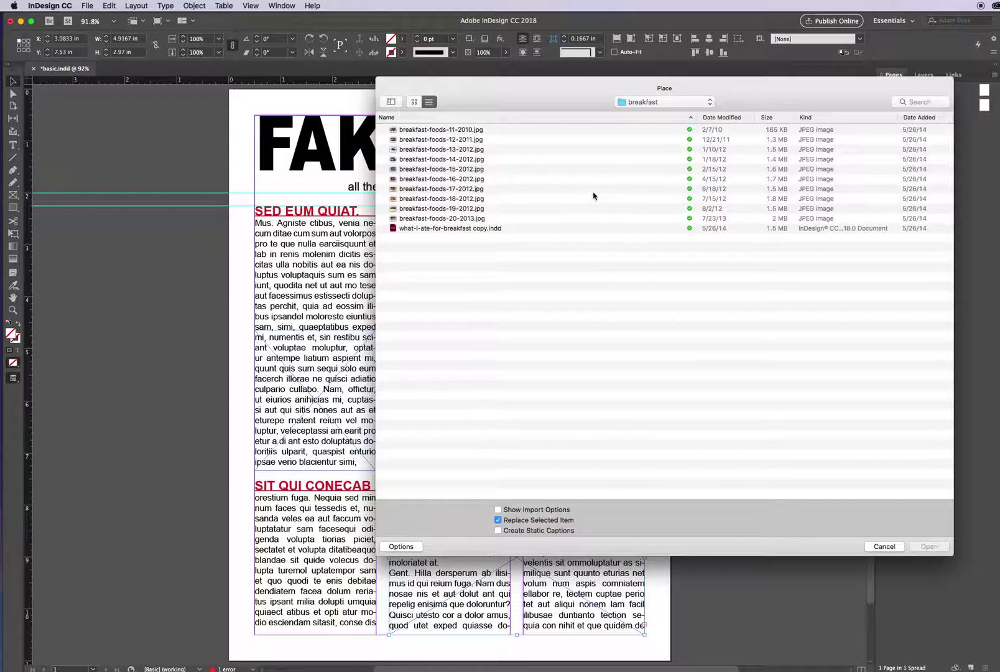
{"action": "left_click", "coordinate": [478, 140]}
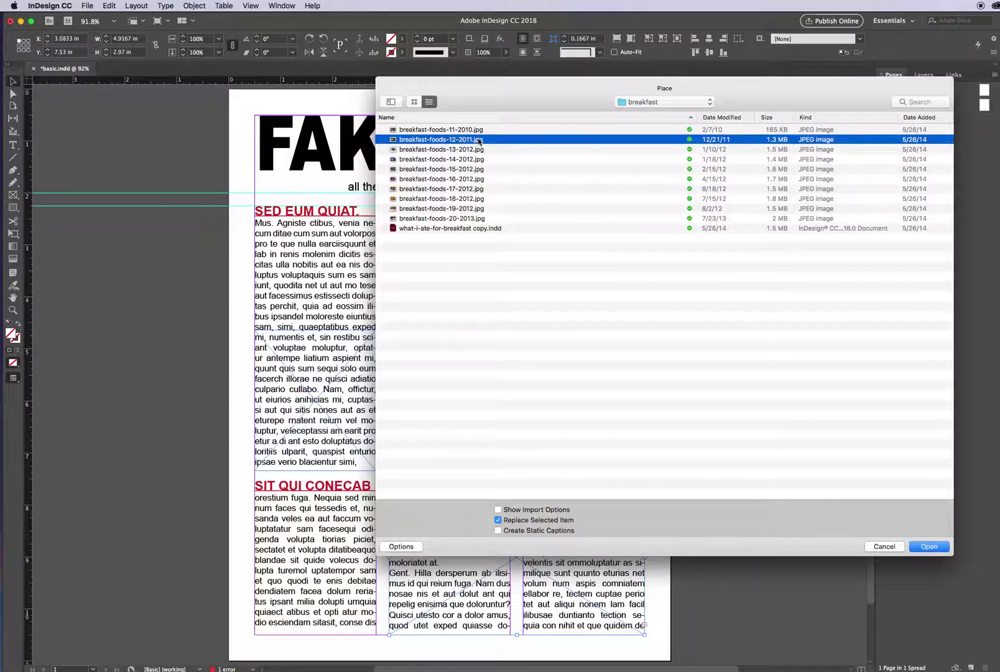
{"action": "double_click", "coordinate": [478, 140]}
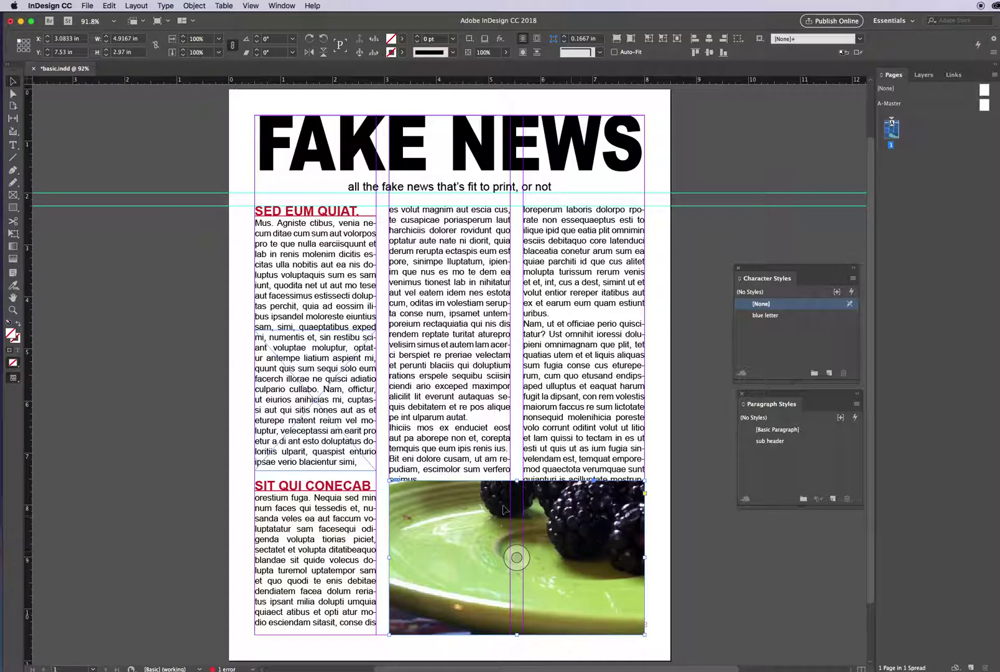
Set the blackberry photo's fitting to Fill Frame Proportionally.
{"action": "left_click", "coordinate": [444, 519]}
{"action": "right_click", "coordinate": [444, 520]}
{"action": "left_click", "coordinate": [473, 586]}
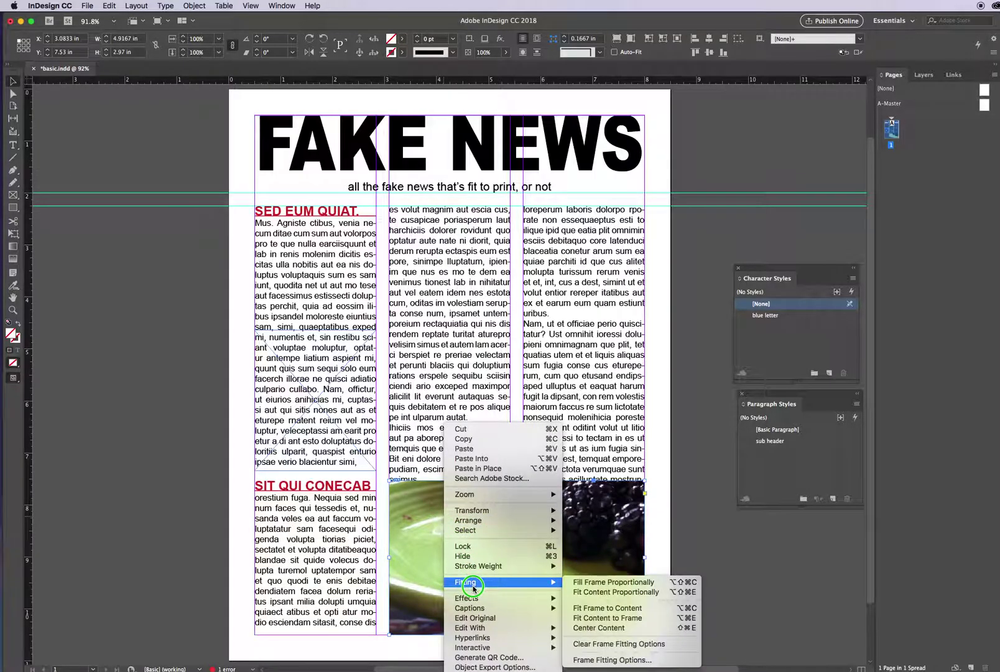
{"action": "left_click", "coordinate": [609, 583]}
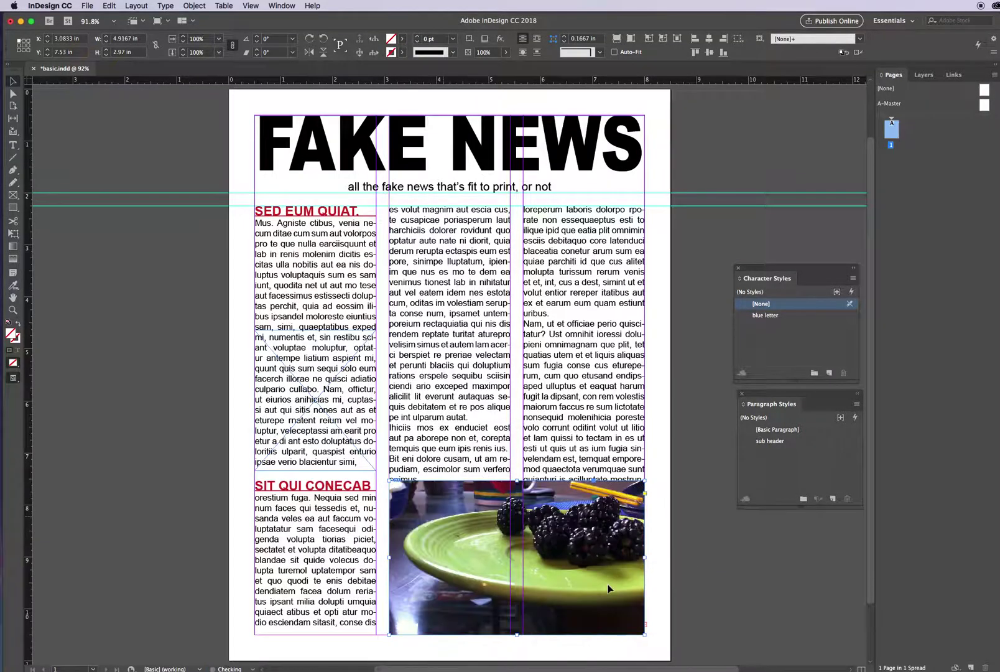
{"action": "left_click", "coordinate": [330, 416]}
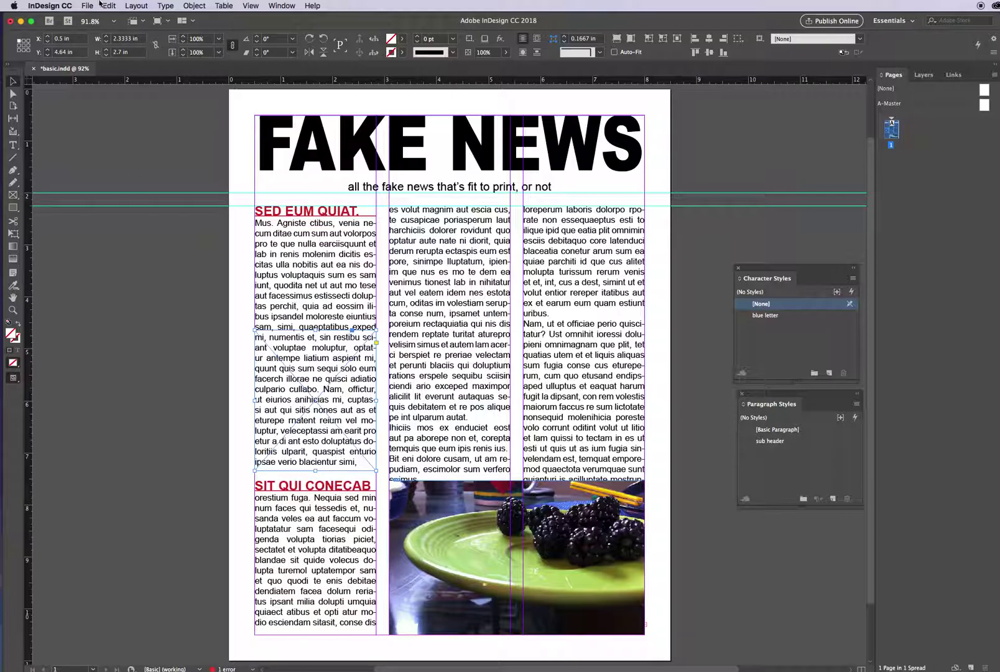
Place breakfast-foods-11-2010.jpg, the muffin photo, into the left-column frame.
{"action": "left_click", "coordinate": [88, 6]}
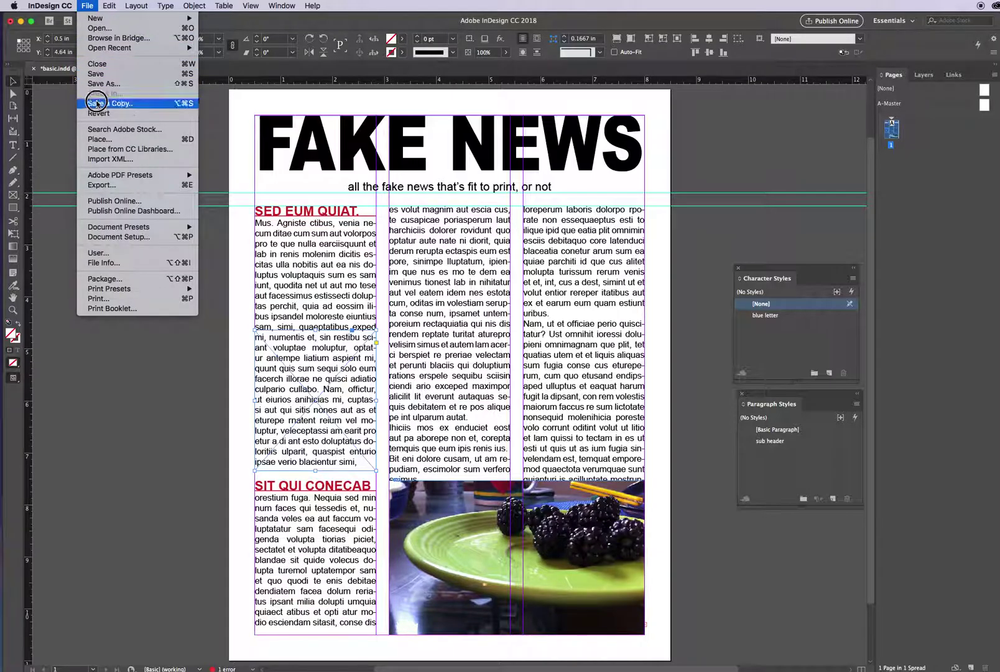
{"action": "left_click", "coordinate": [99, 137]}
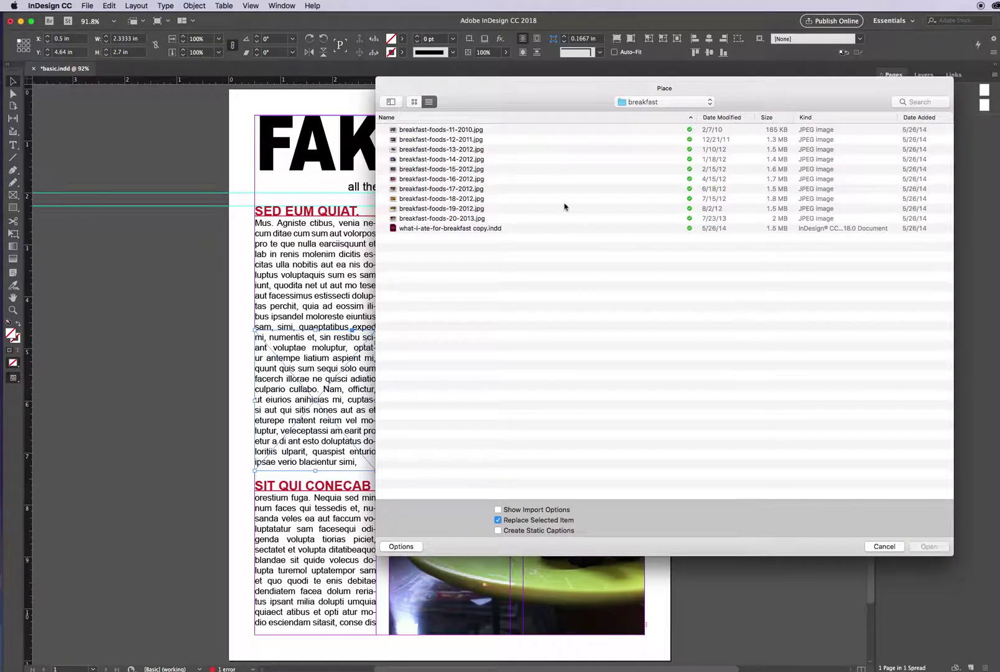
{"action": "left_click", "coordinate": [452, 131]}
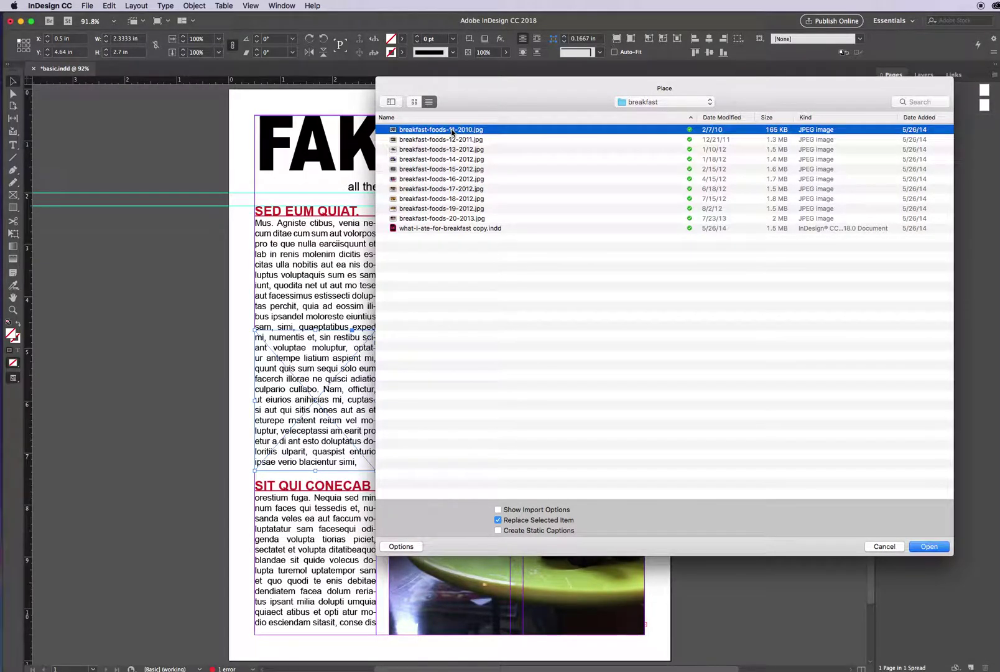
{"action": "left_click", "coordinate": [925, 546]}
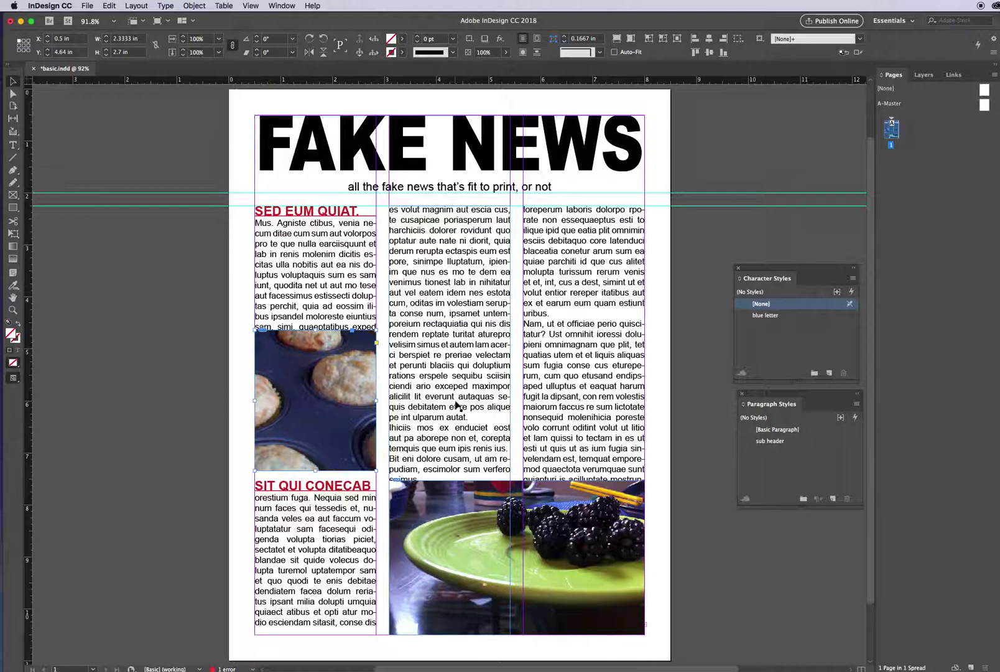
Set the muffin photo's fitting to Fit Content Proportionally.
{"action": "right_click", "coordinate": [297, 361]}
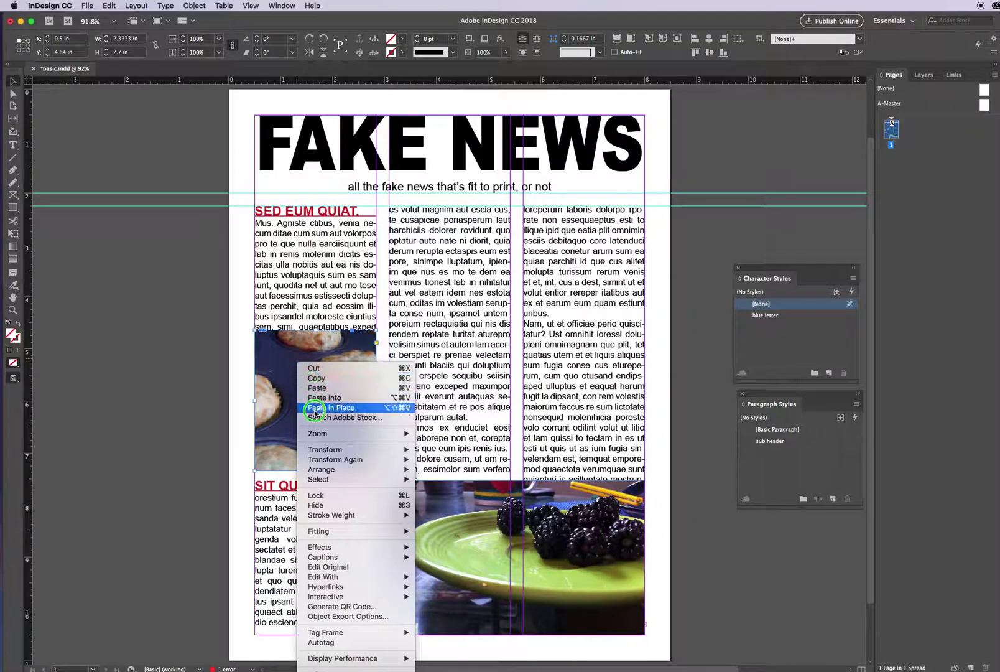
{"action": "mouse_move", "coordinate": [317, 530]}
{"action": "left_click", "coordinate": [438, 541]}
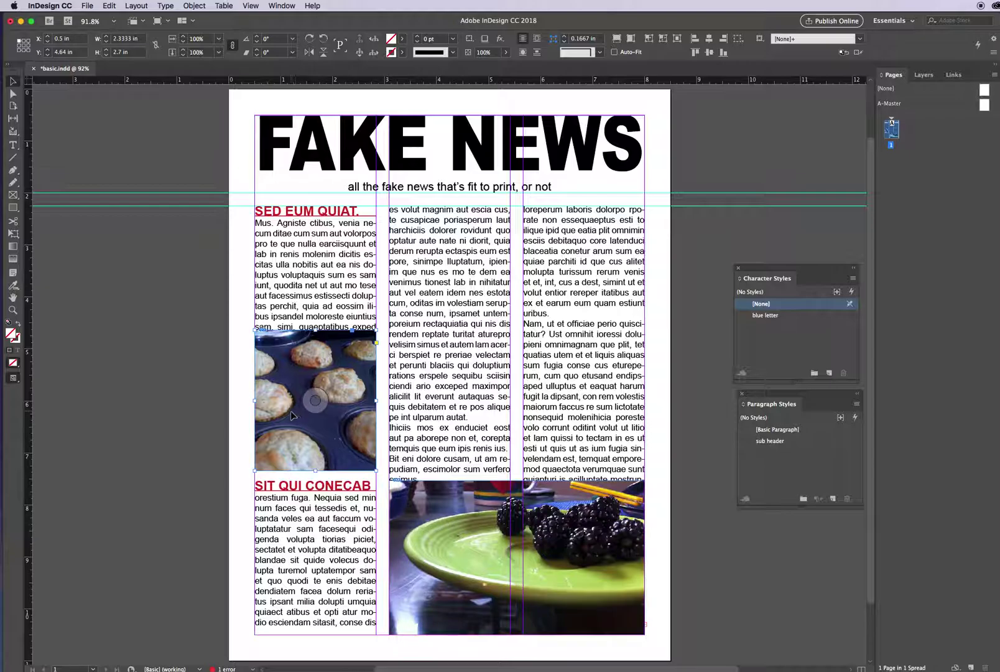
Shift the 32.4%-scaled muffin image inside its frame to recrop the tray.
{"action": "mouse_move", "coordinate": [315, 400]}
{"action": "left_mouse_down"}
{"action": "mouse_move", "coordinate": [315, 410]}
{"action": "mouse_move", "coordinate": [316, 402]}
{"action": "left_mouse_up"}
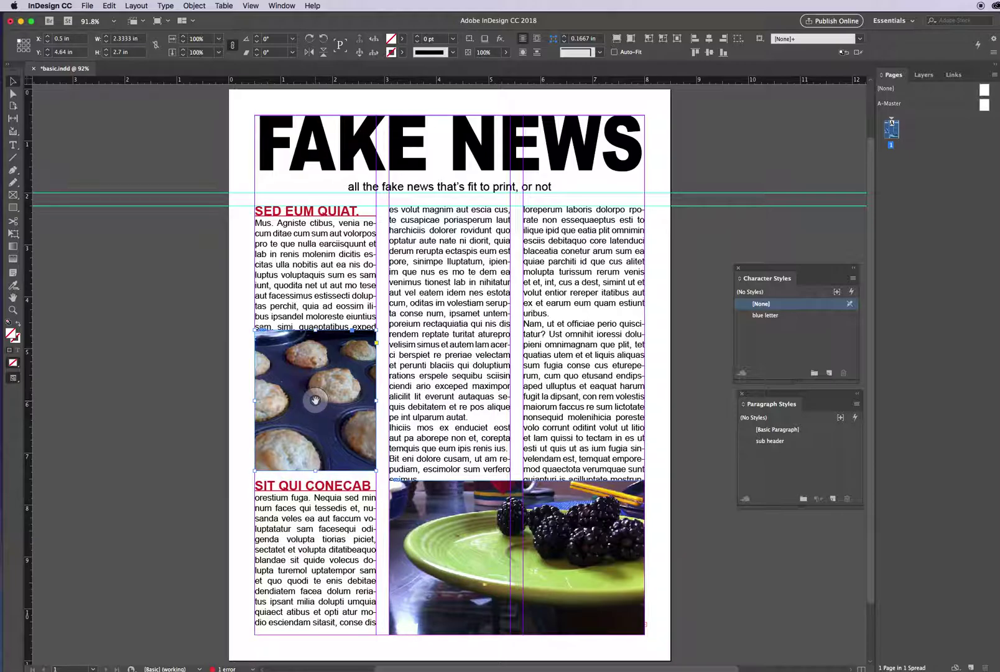
{"action": "mouse_move", "coordinate": [316, 400]}
{"action": "left_mouse_down"}
{"action": "mouse_move", "coordinate": [316, 411]}
{"action": "mouse_move", "coordinate": [318, 394]}
{"action": "left_mouse_up"}
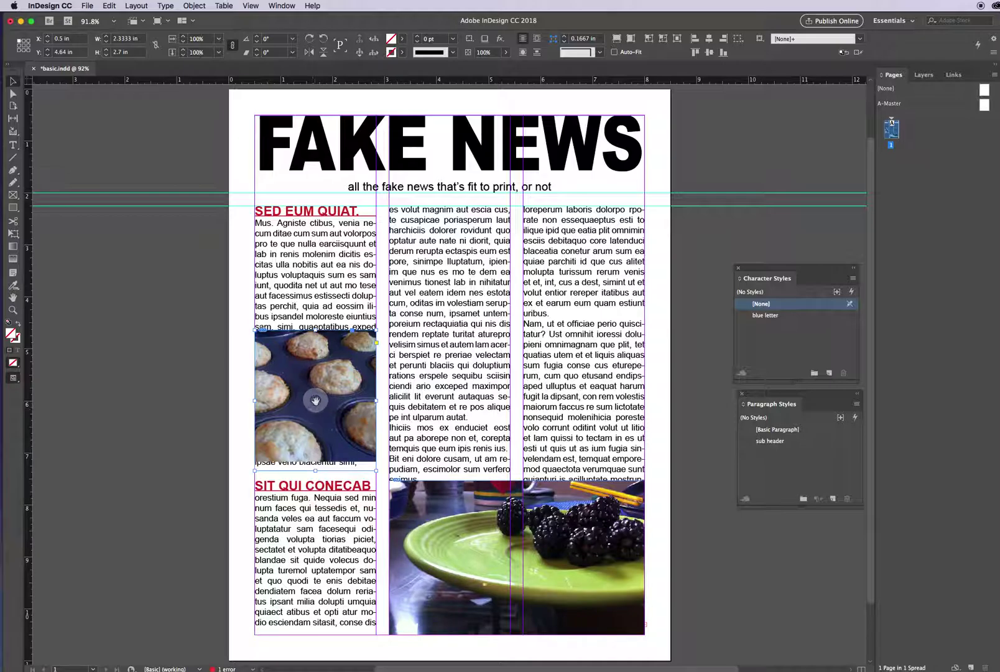
{"action": "left_click_drag", "start_coordinate": [315, 400], "coordinate": [326, 414]}
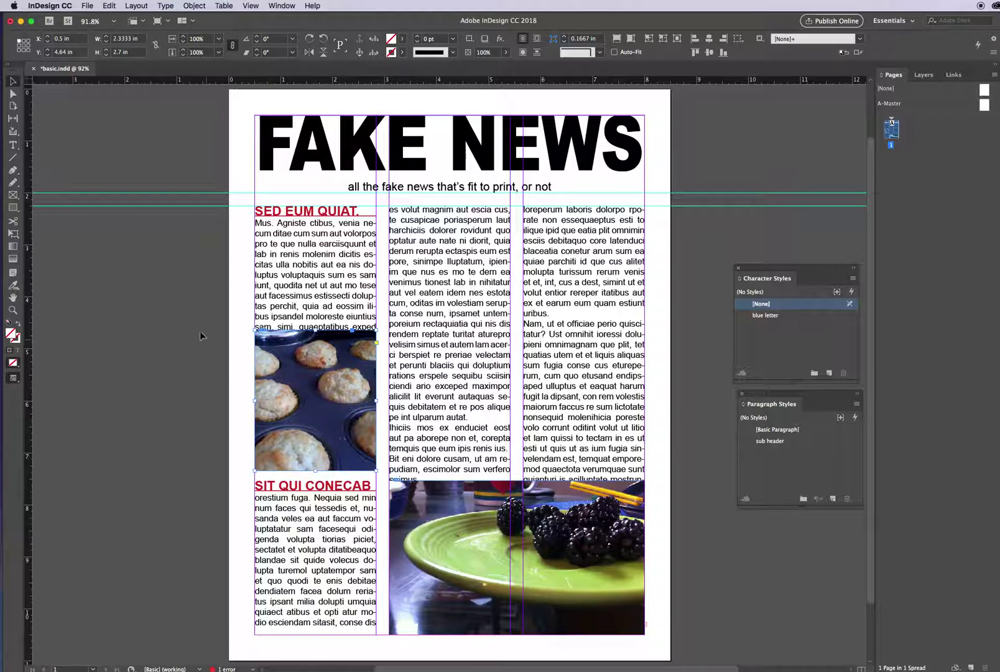
Close the Character Styles and Paragraph Styles panels.
{"action": "left_click", "coordinate": [54, 206]}
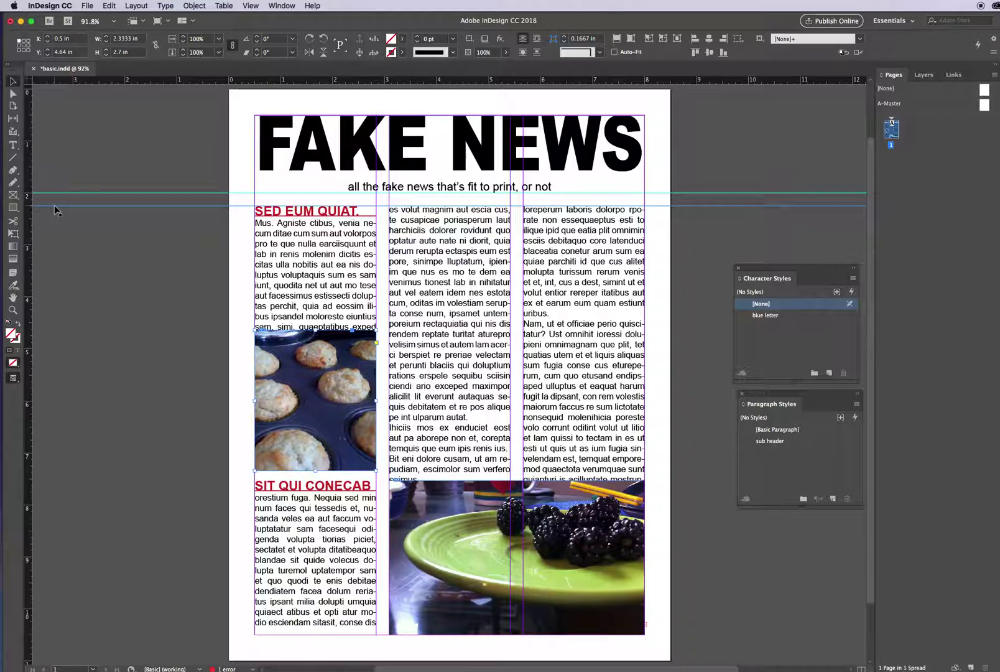
{"action": "left_click", "coordinate": [58, 209]}
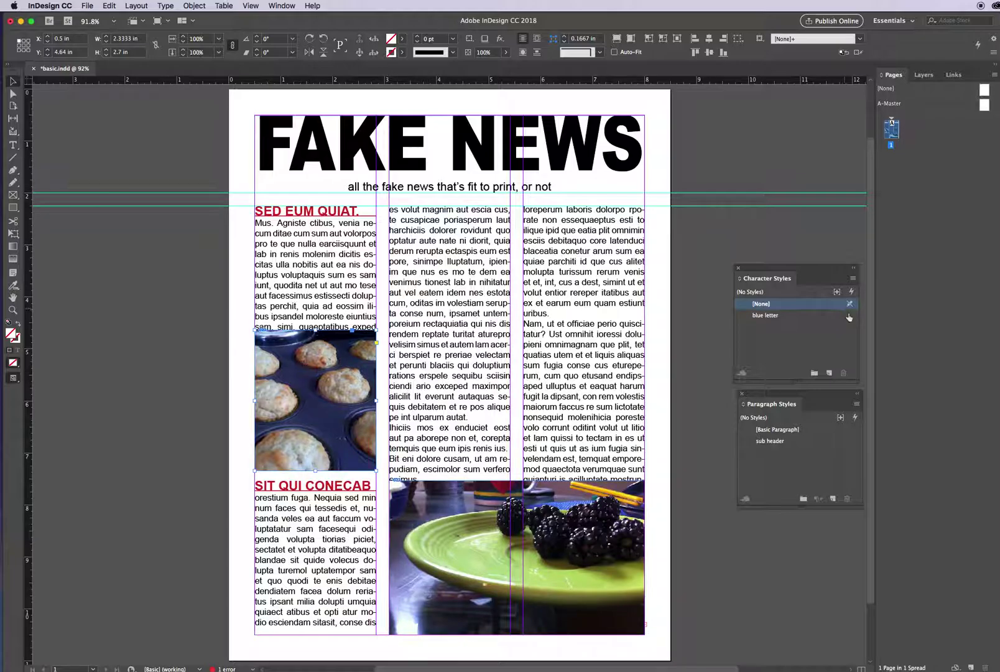
{"action": "left_click", "coordinate": [739, 268]}
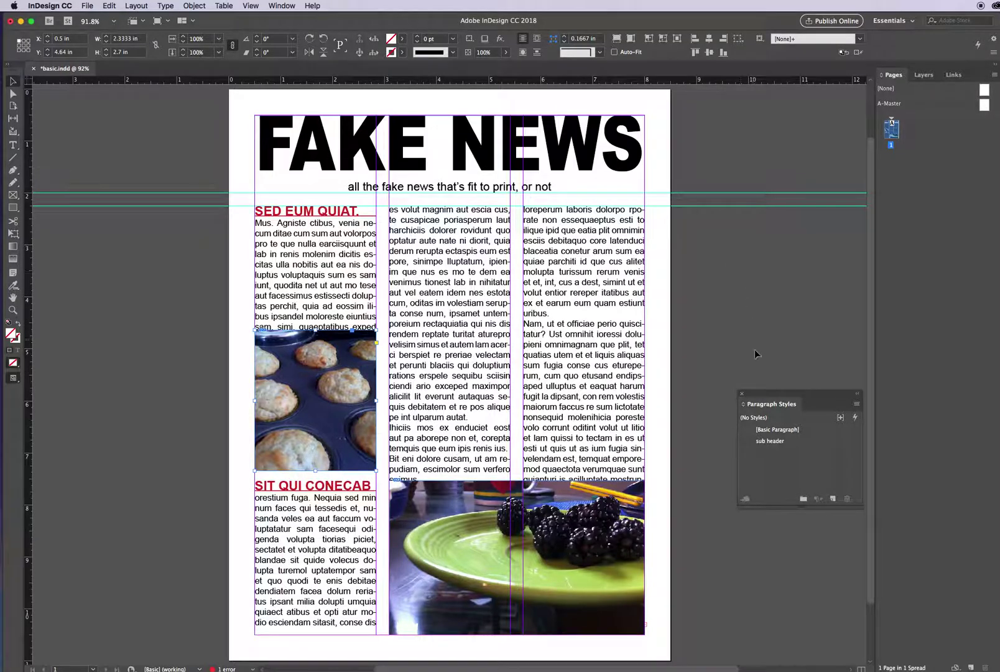
{"action": "left_click", "coordinate": [742, 393]}
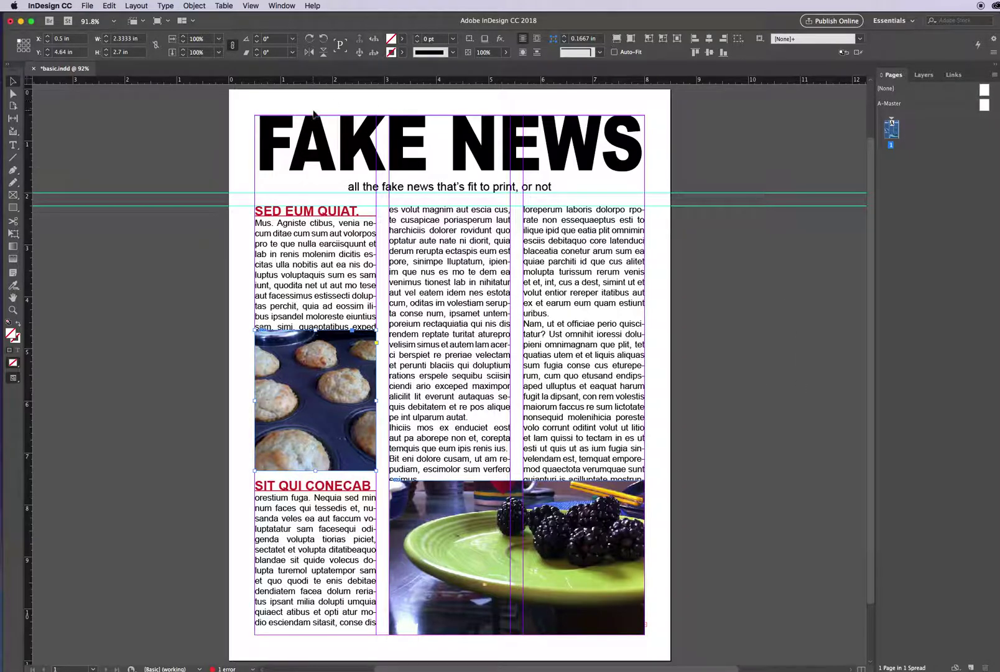
Open the Text Wrap panel from the Window menu and place it right of the page.
{"action": "left_click", "coordinate": [279, 6]}
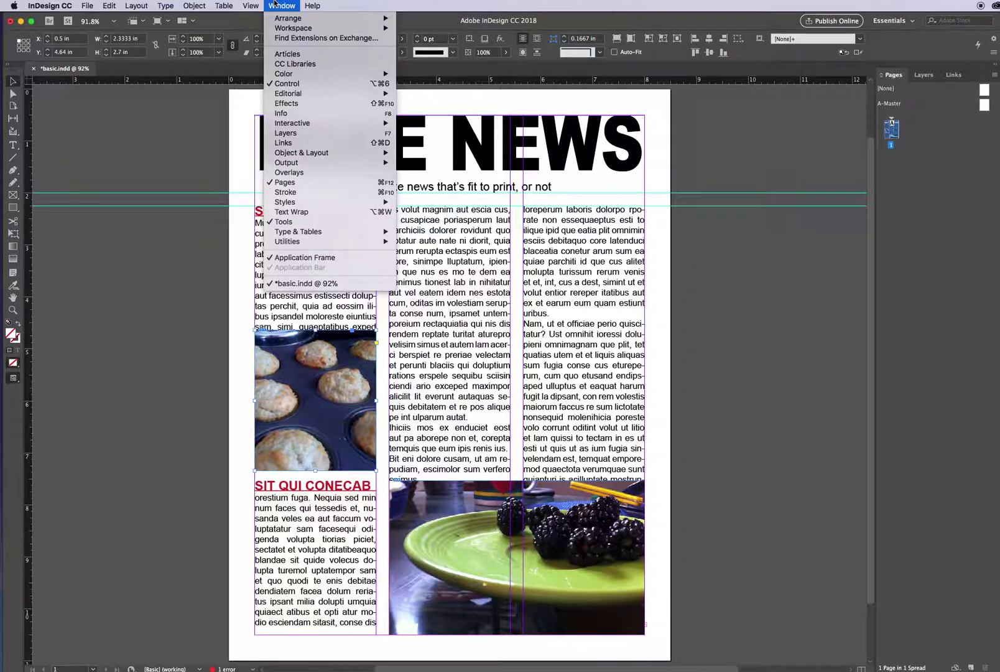
{"action": "left_click", "coordinate": [303, 212]}
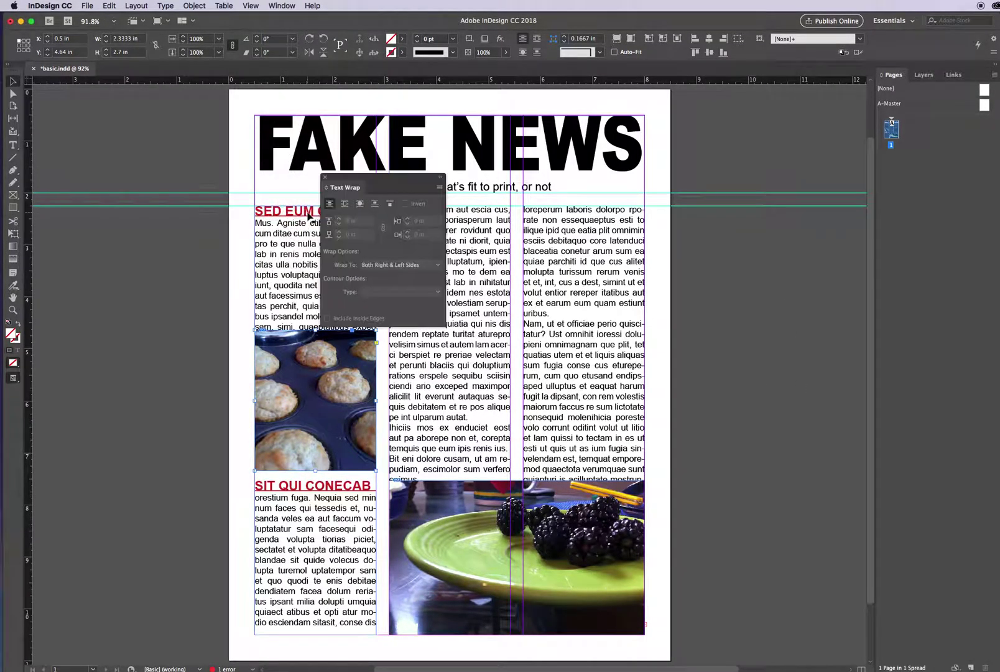
{"action": "left_click_drag", "start_coordinate": [382, 177], "coordinate": [793, 254]}
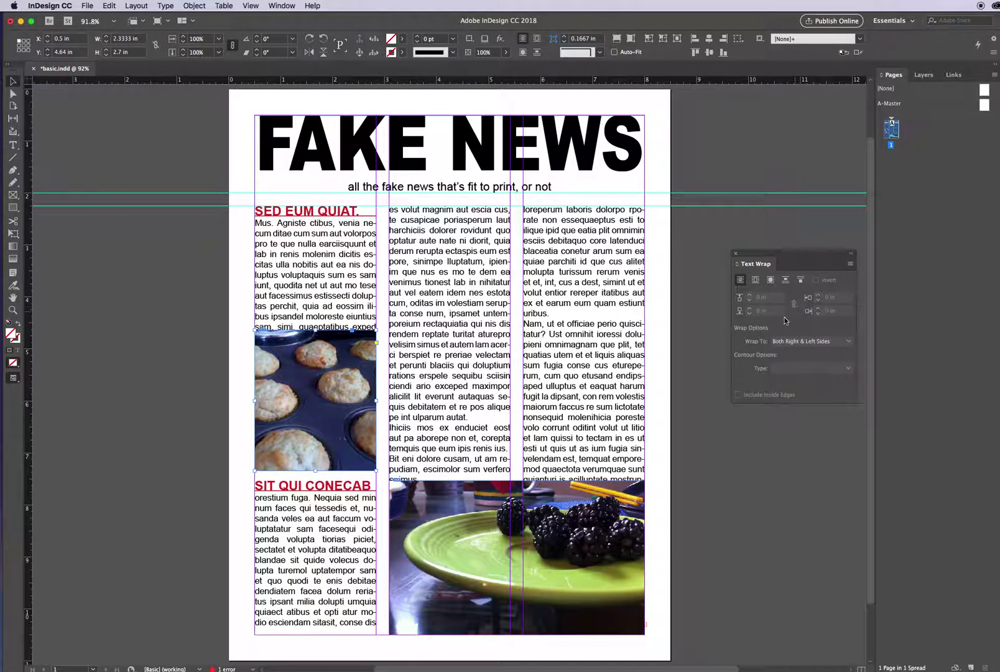
Apply Wrap Around Bounding Box to the muffin frame, test moving it, then undo the move.
{"action": "left_click", "coordinate": [755, 280]}
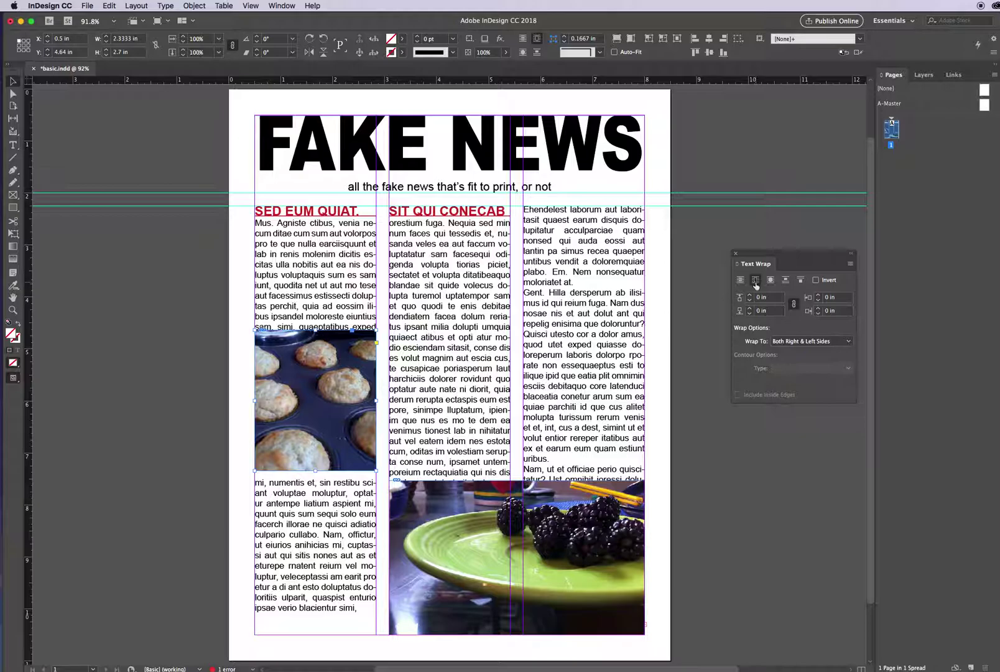
{"action": "left_click", "coordinate": [354, 372]}
{"action": "left_click_drag", "start_coordinate": [353, 372], "coordinate": [333, 375]}
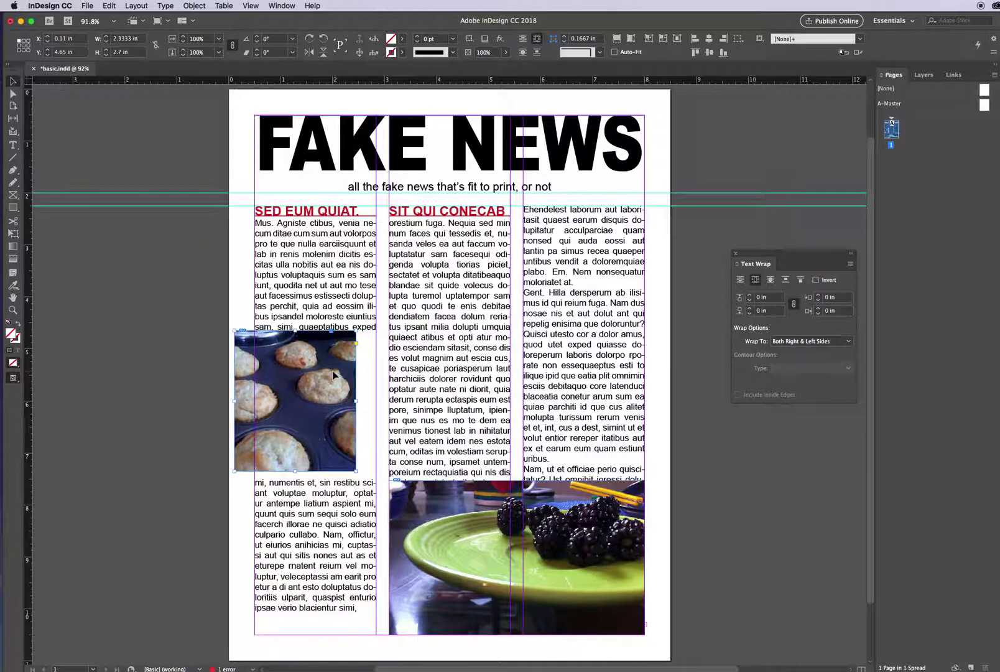
{"action": "key", "text": "super+z"}
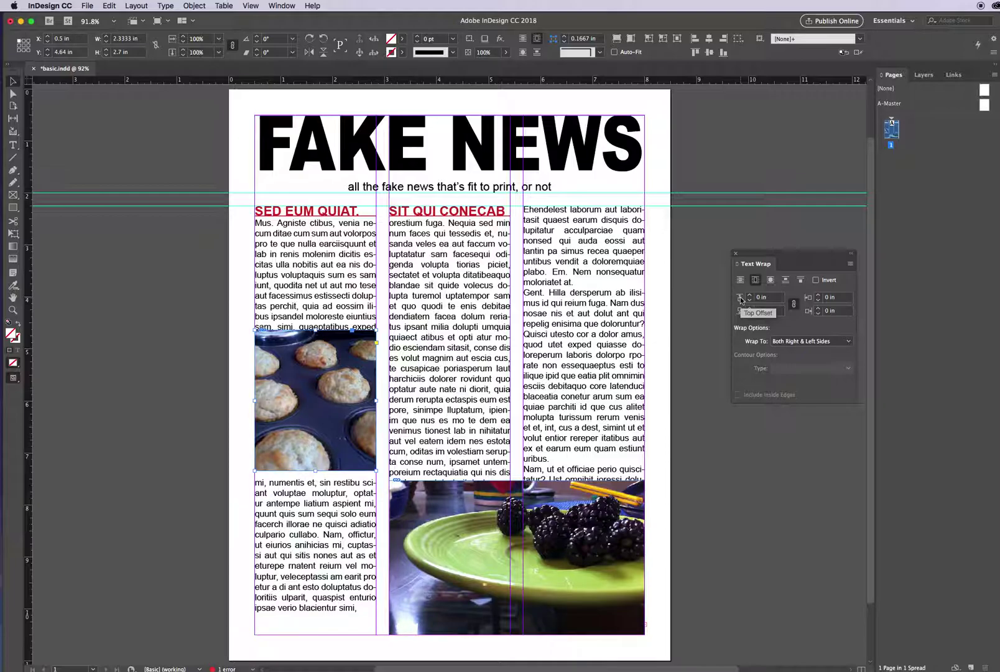
Set the muffin wrap's top and bottom offsets to 0.125 in.
{"action": "left_click", "coordinate": [794, 305]}
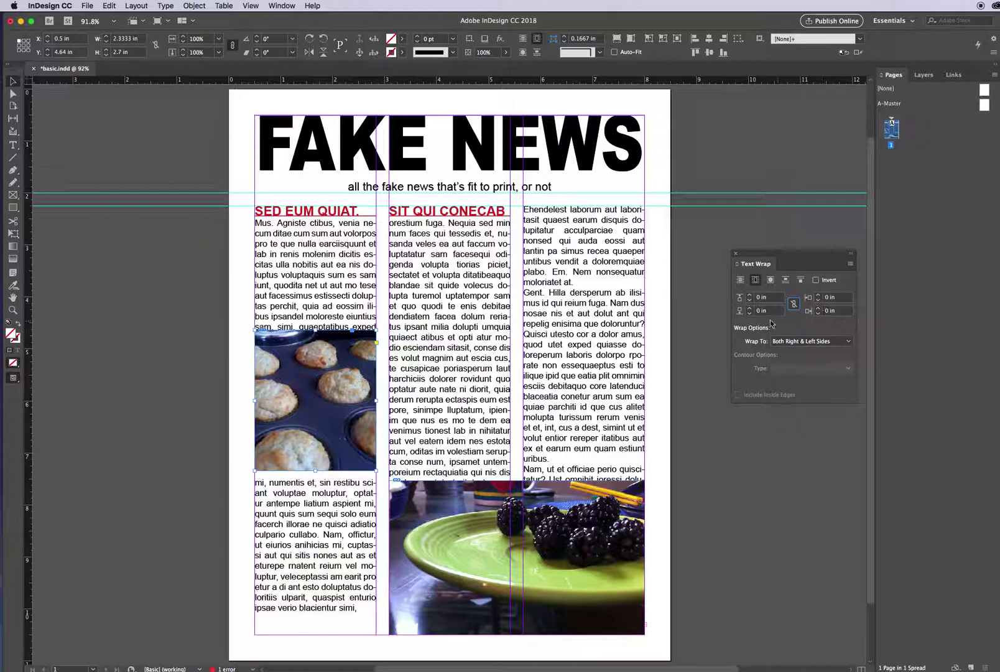
{"action": "left_click", "coordinate": [750, 314]}
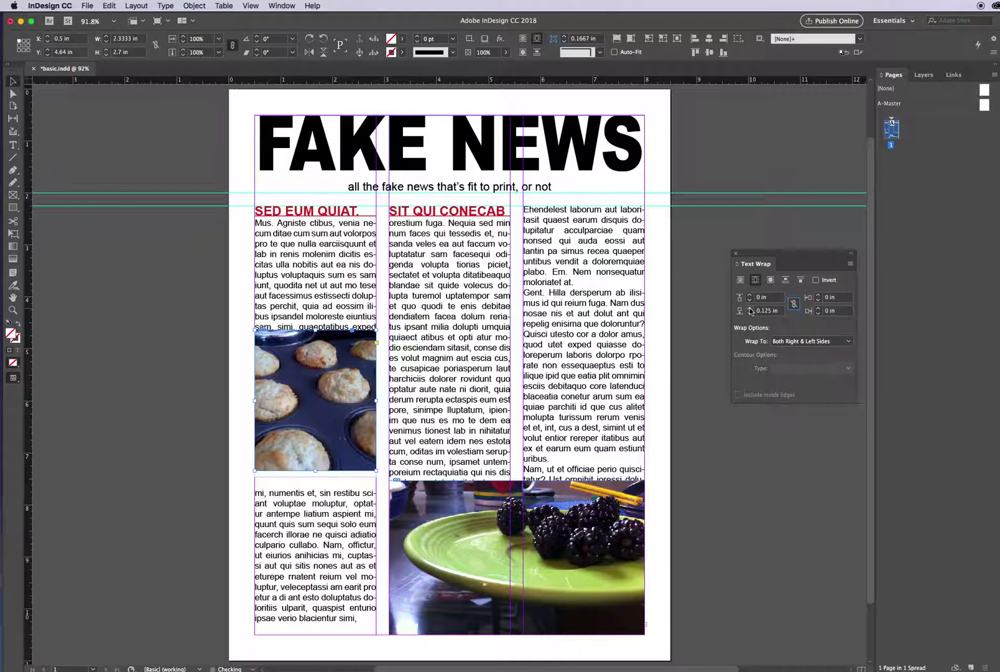
{"action": "left_click", "coordinate": [750, 316]}
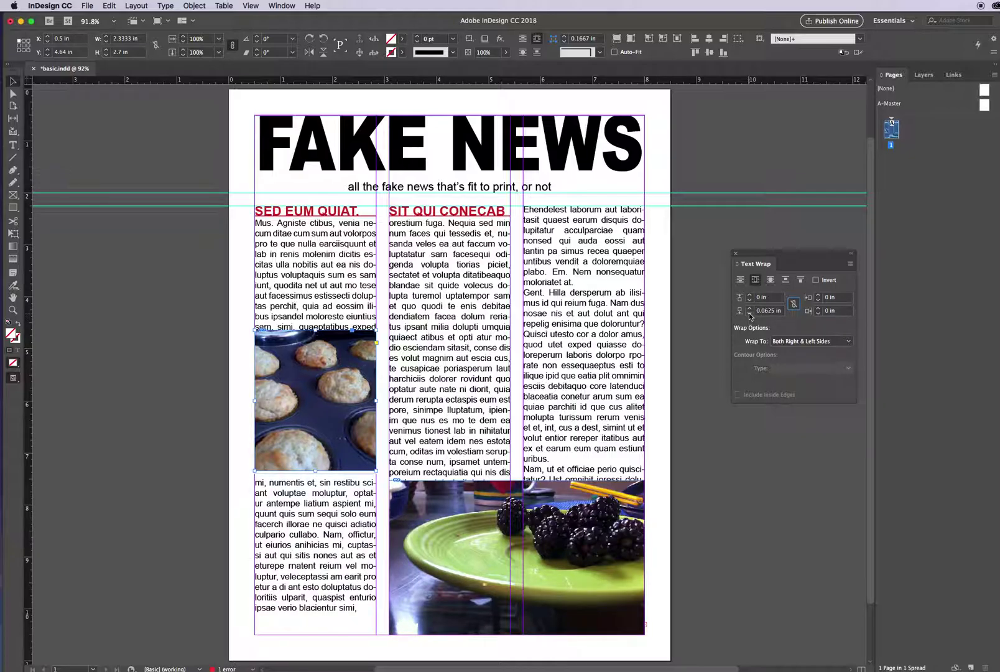
{"action": "left_click", "coordinate": [750, 297]}
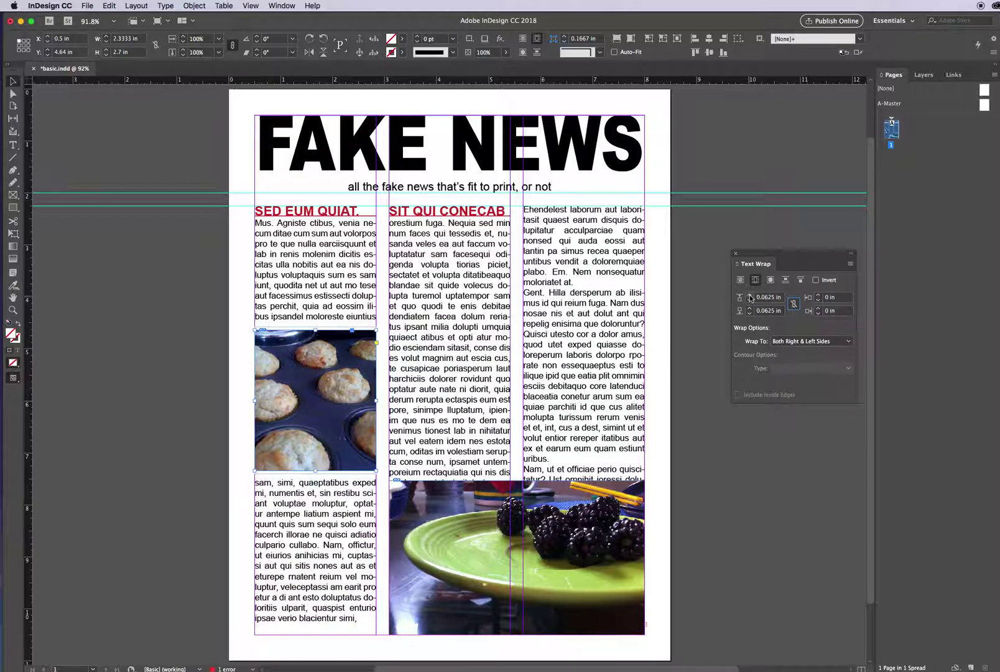
{"action": "left_click", "coordinate": [750, 296]}
{"action": "left_click", "coordinate": [750, 310]}
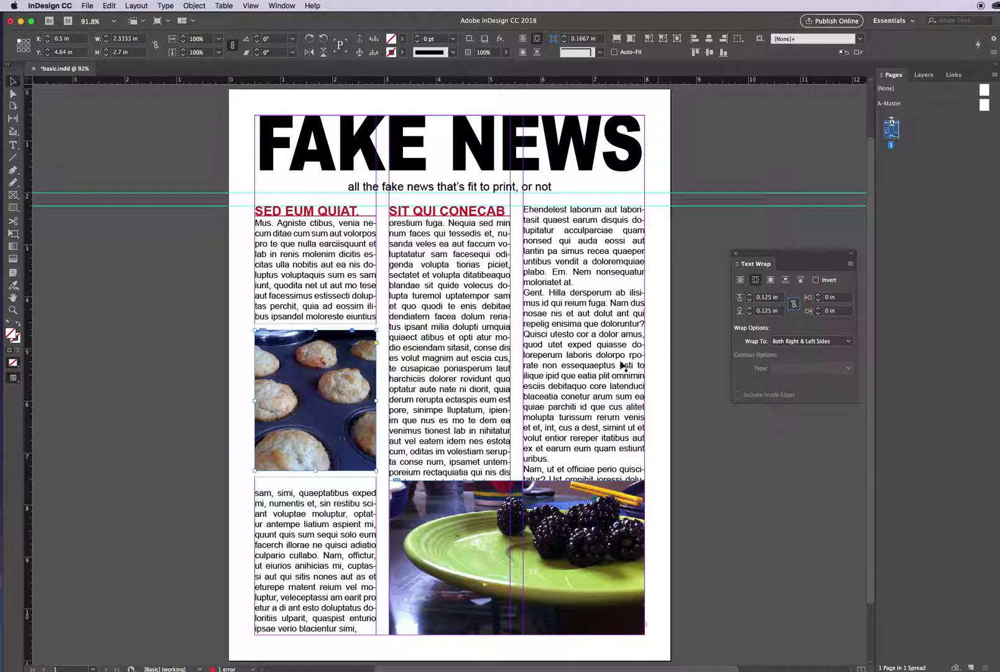
Nudge the muffin frame down to Y 4.7233 in.
{"action": "left_click", "coordinate": [178, 355]}
{"action": "left_click", "coordinate": [305, 367]}
{"action": "key", "text": "Down"}
{"action": "key", "text": "Down"}
{"action": "key", "text": "Down"}
{"action": "key", "text": "Down"}
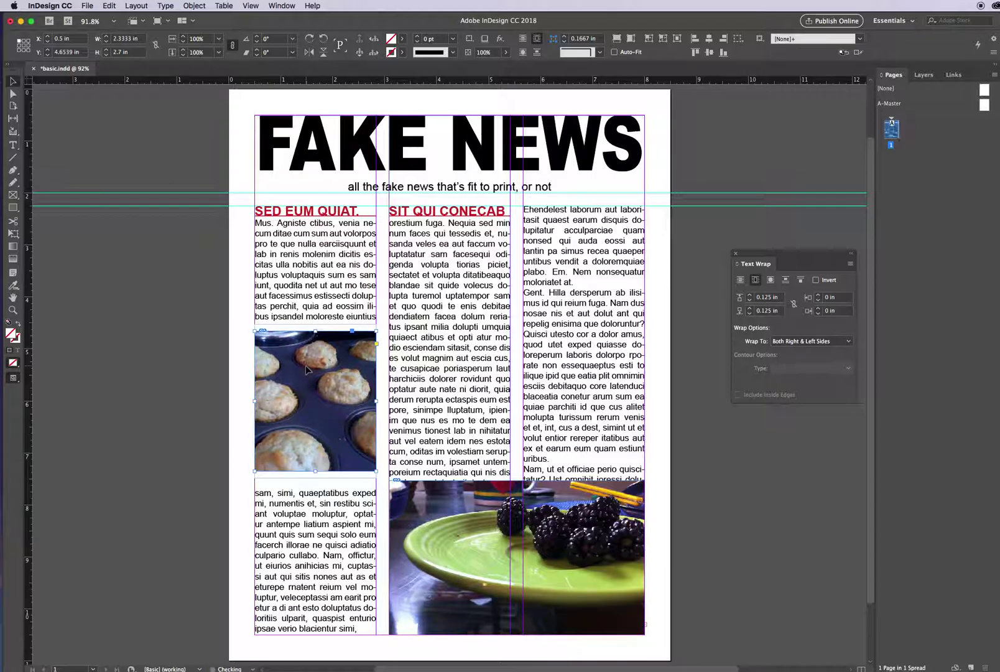
{"action": "key", "text": "Down"}
{"action": "key", "text": "Down"}
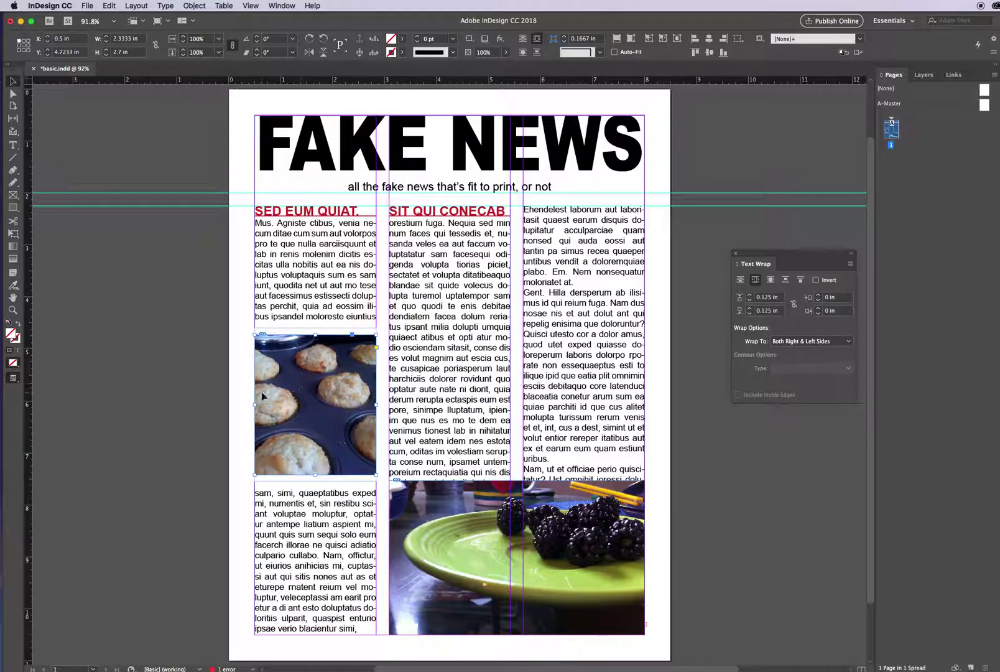
{"action": "left_click", "coordinate": [239, 405]}
Apply Wrap Around Bounding Box to the blackberry photo frame.
{"action": "left_click", "coordinate": [462, 533]}
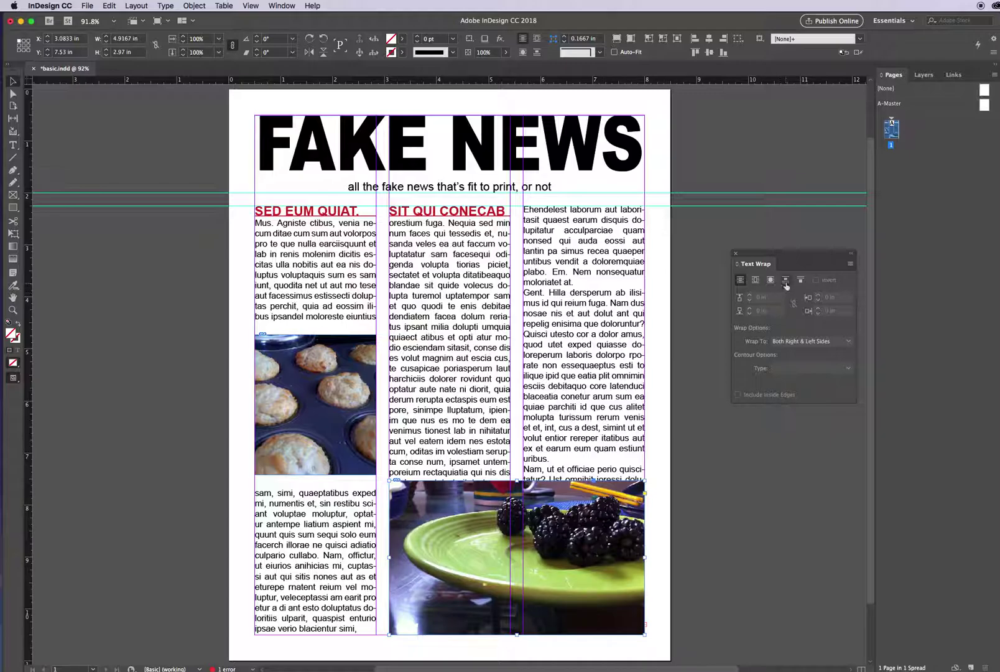
{"action": "left_click", "coordinate": [756, 281]}
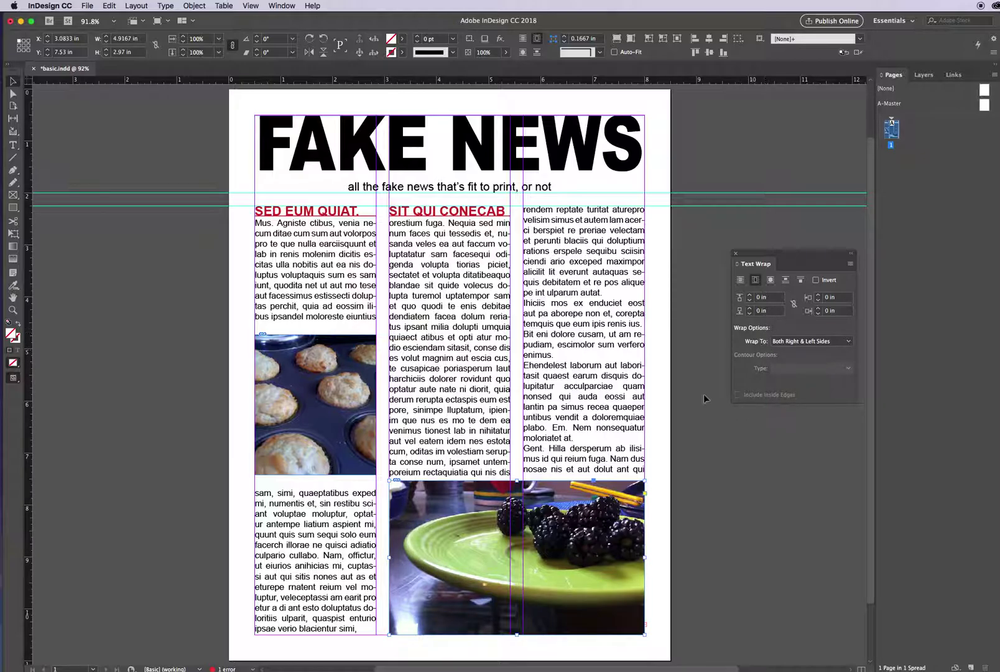
{"action": "left_click", "coordinate": [651, 530]}
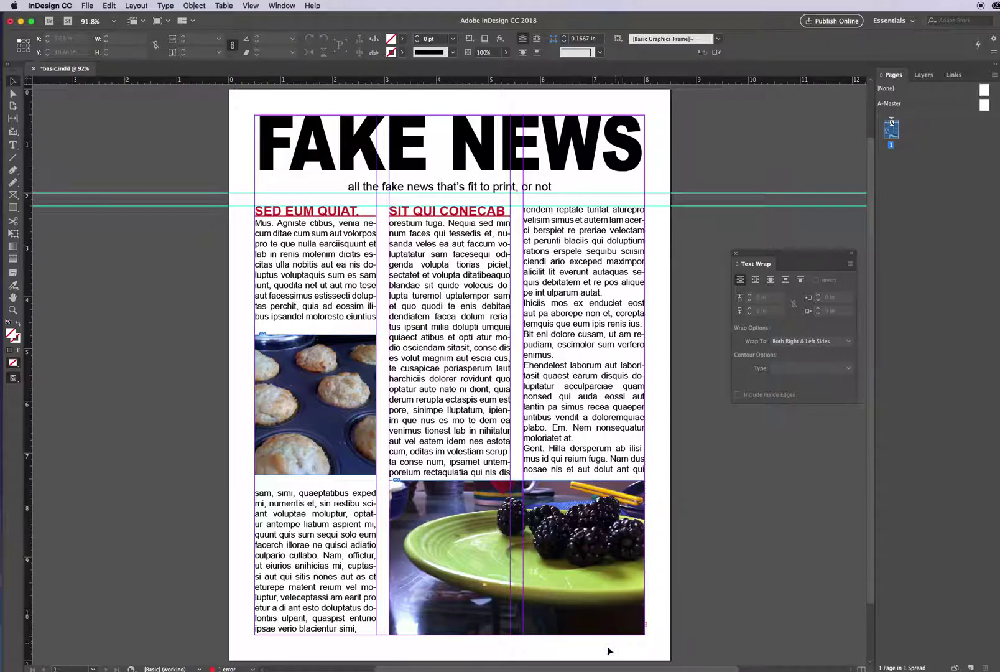
Set the blackberry wrap's top offset to 0.0625 in.
{"action": "left_click", "coordinate": [541, 491]}
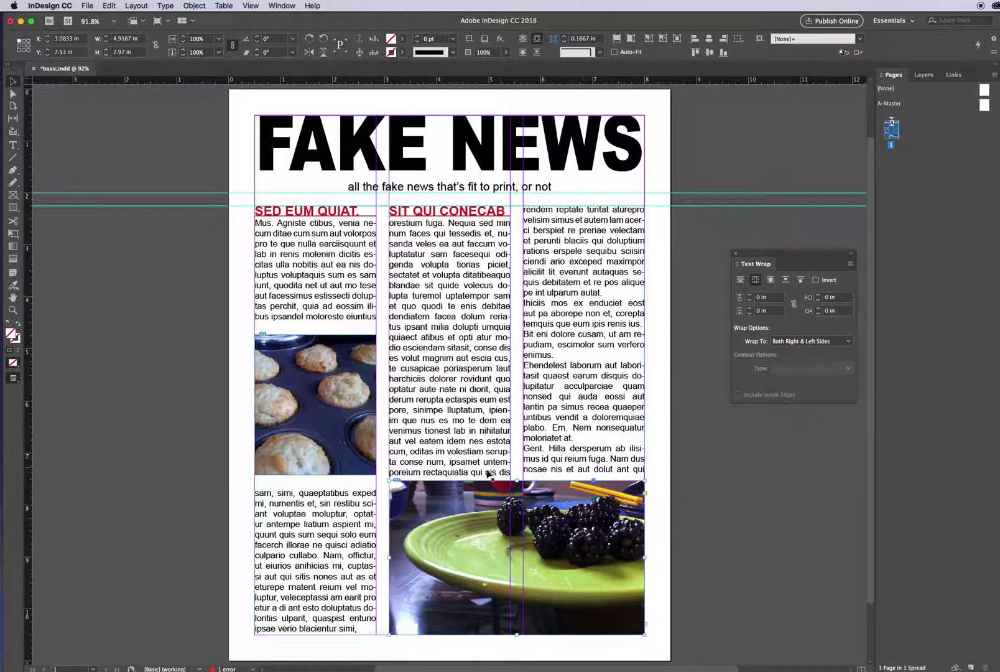
{"action": "left_click", "coordinate": [751, 296]}
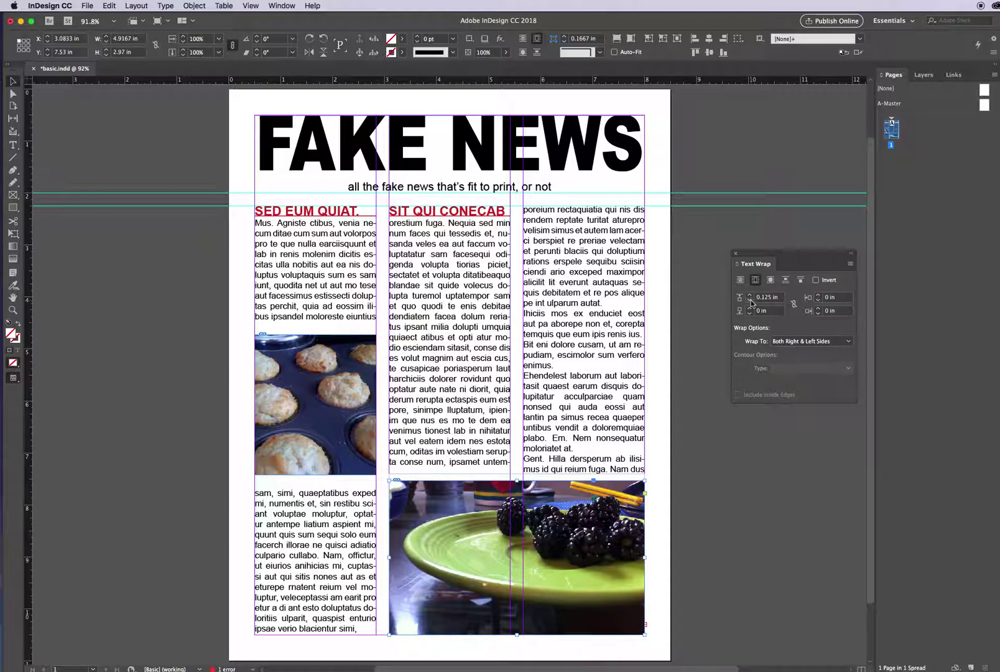
{"action": "left_click", "coordinate": [751, 301]}
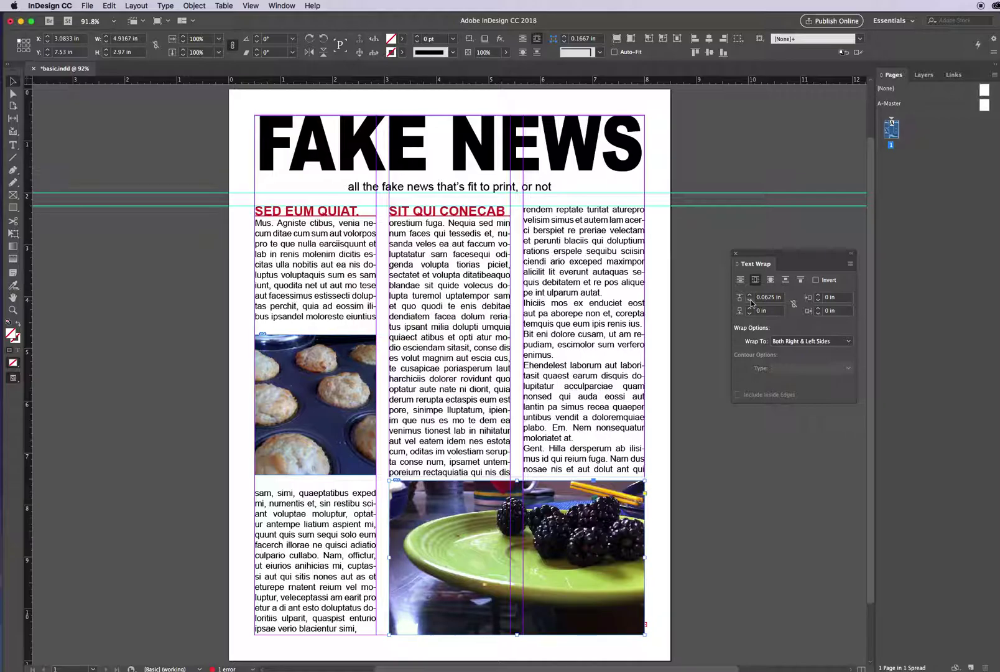
{"action": "left_click", "coordinate": [467, 339]}
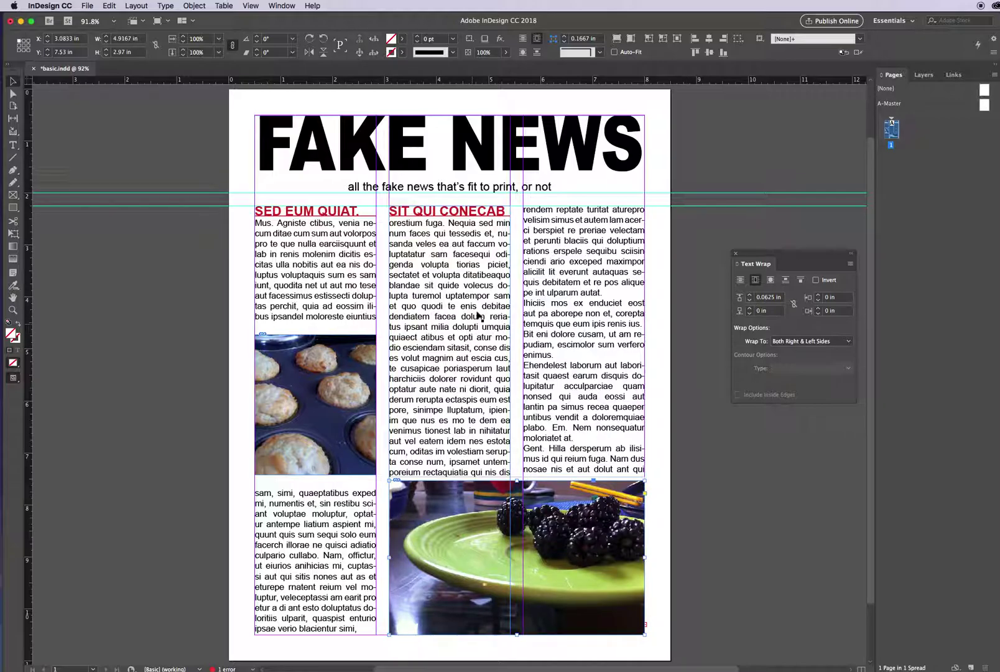
Delete the SIT QUI CONECAB headline and its leftover empty line from the middle column.
{"action": "double_click", "coordinate": [505, 211]}
{"action": "left_click_drag", "start_coordinate": [505, 212], "coordinate": [388, 210]}
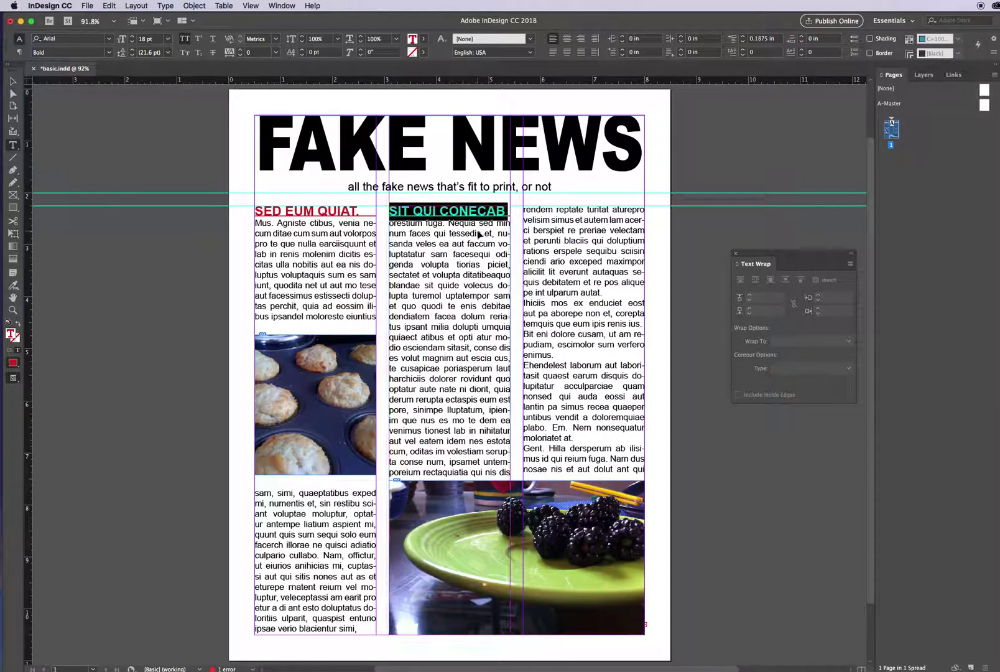
{"action": "key", "text": "BackSpace"}
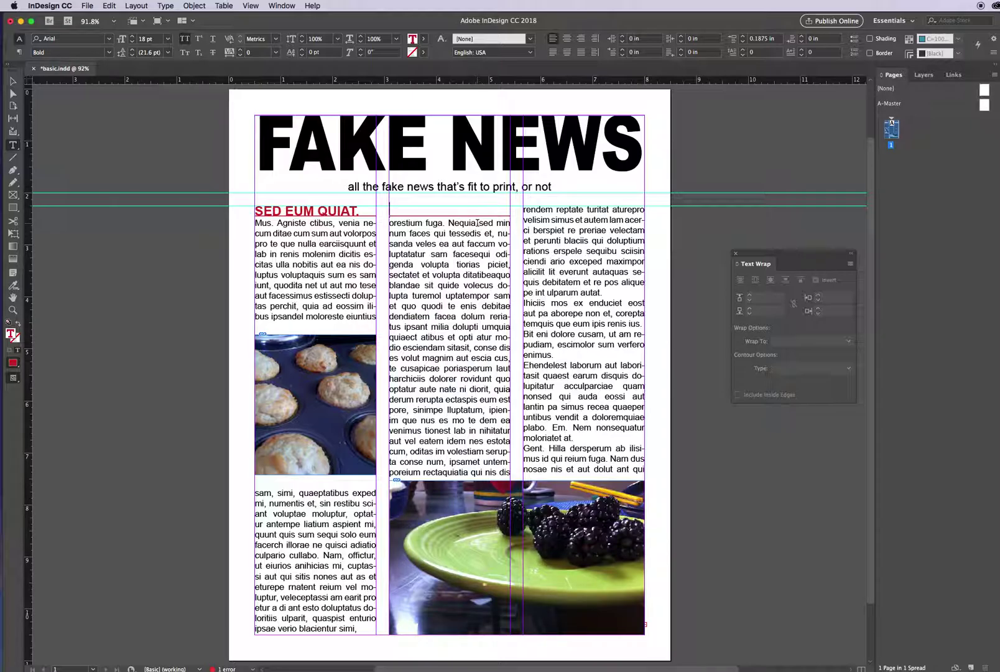
{"action": "key", "text": "BackSpace"}
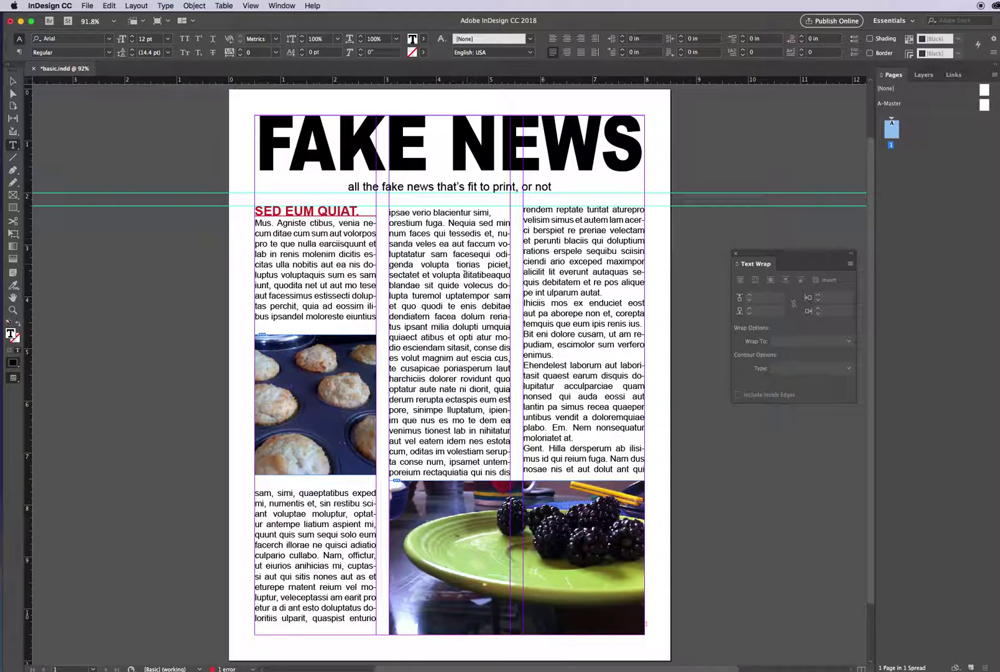